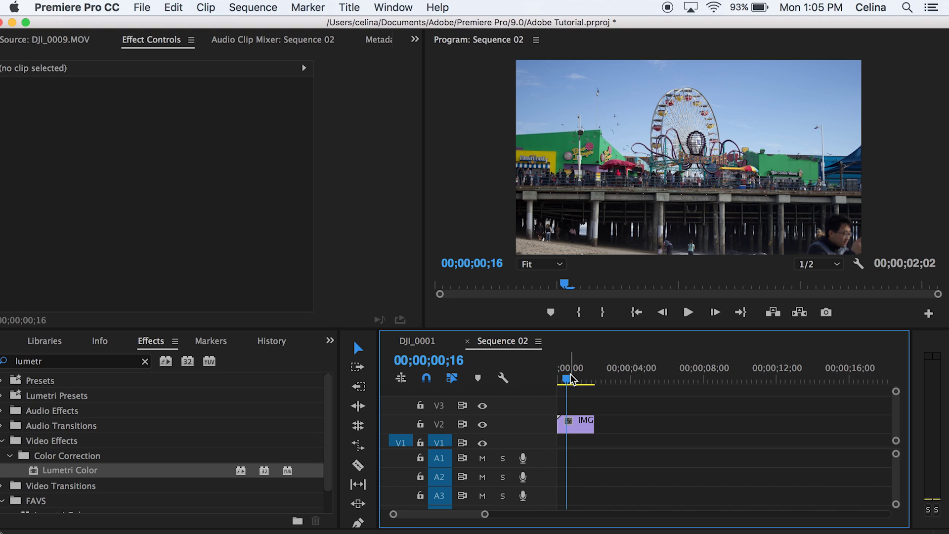
Zoom the Sequence 02 timeline in and out and drag the playhead to 00;00;00;00
key("equal")
key("equal")
key("equal")
key("equal")
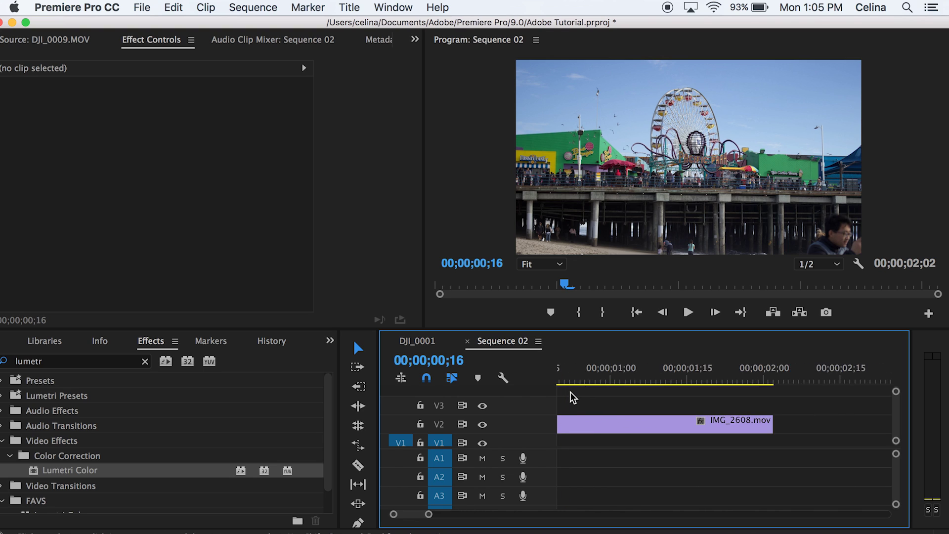
key("equal")
key("minus")
key("minus")
key("minus")
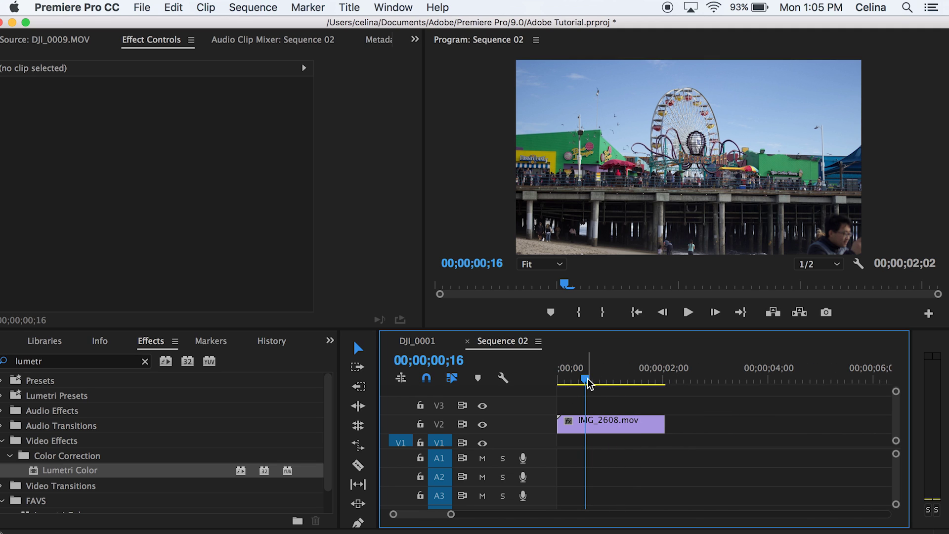
left_click_drag(587, 382, 558, 382)
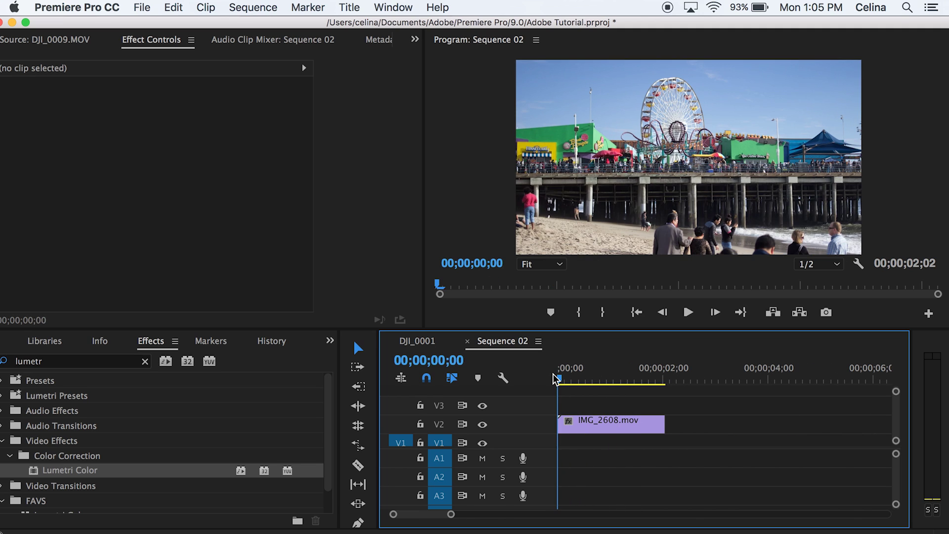
key("minus")
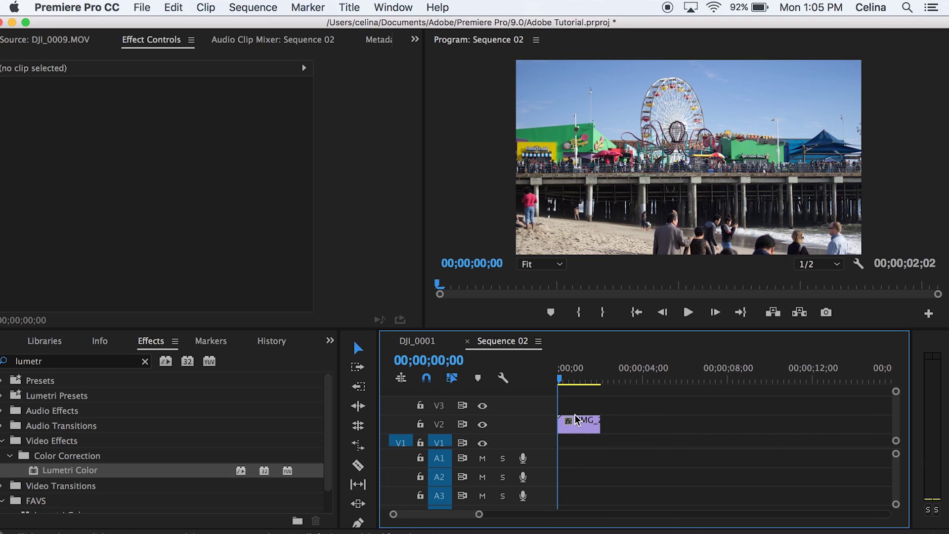
key("equal")
scroll(576, 420, "up", 1)
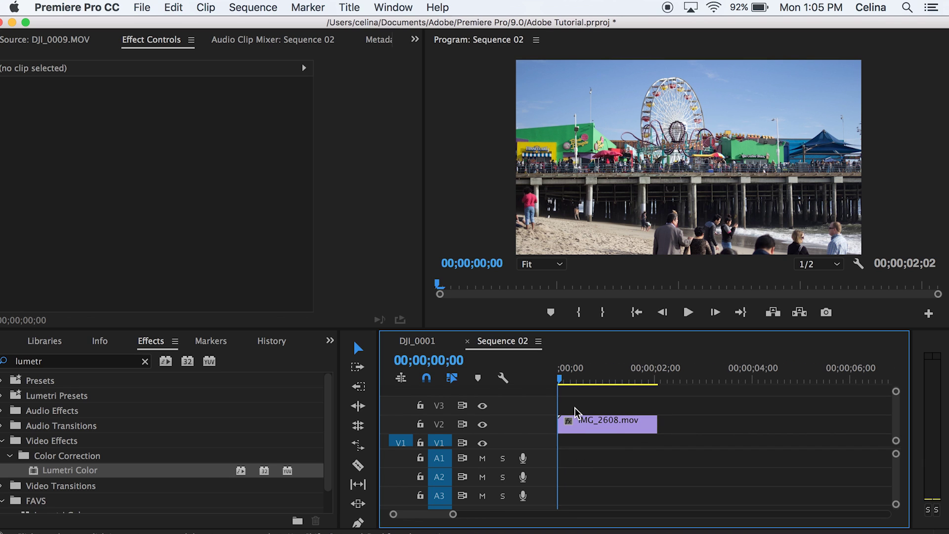
key("minus")
key("minus")
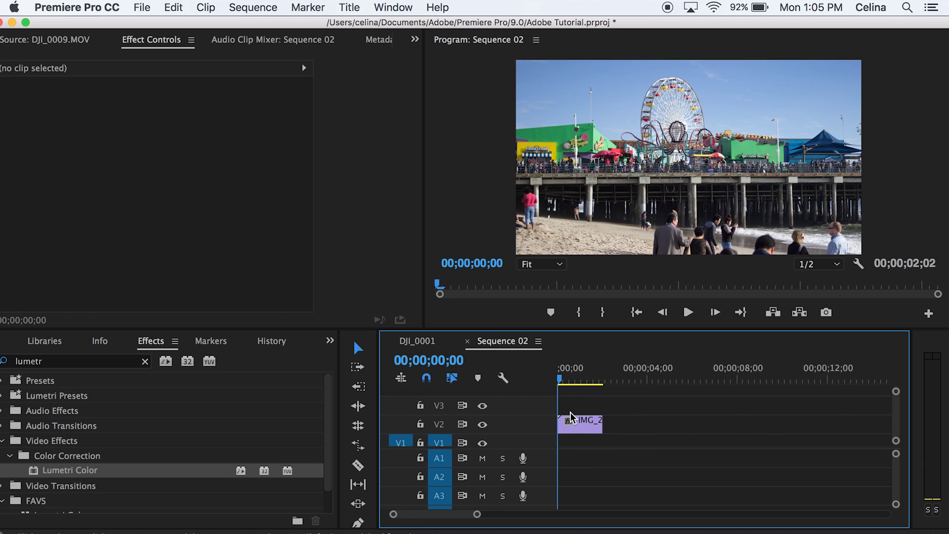
scroll(569, 409, "down", 1)
key("minus")
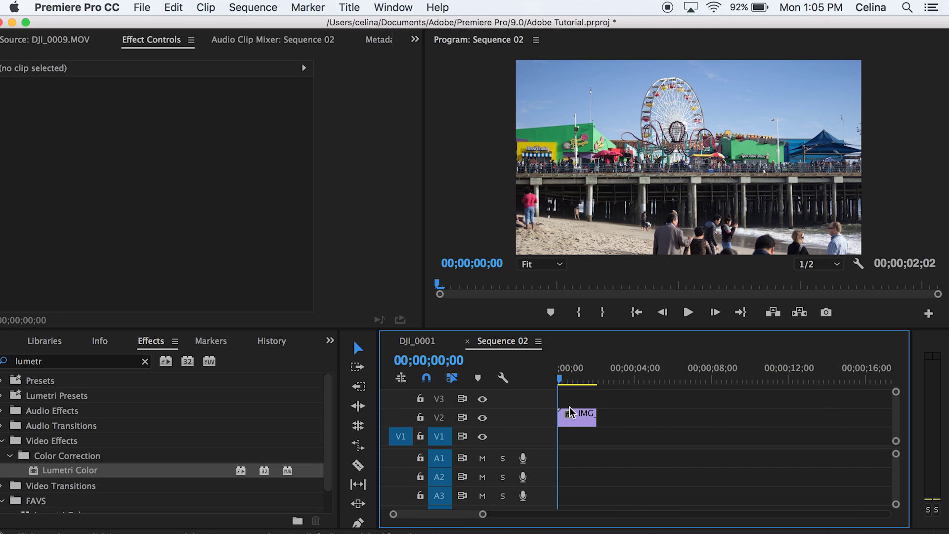
key("equal")
key("minus")
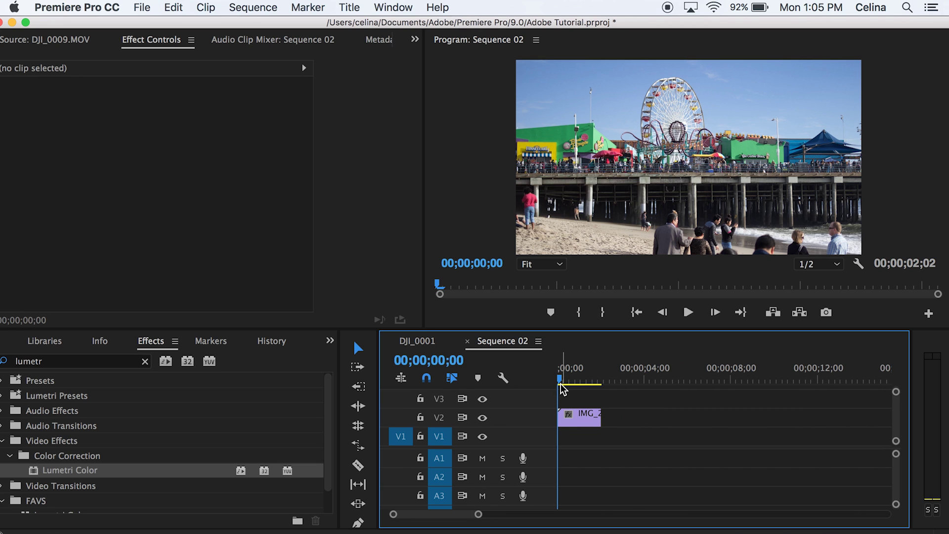
Select the IMG_2608 clip, play it briefly, and bring the playhead back to the start
left_click(571, 414)
mouse_move(561, 381)
left_mouse_down()
mouse_move(586, 381)
mouse_move(558, 380)
left_mouse_up()
key("space")
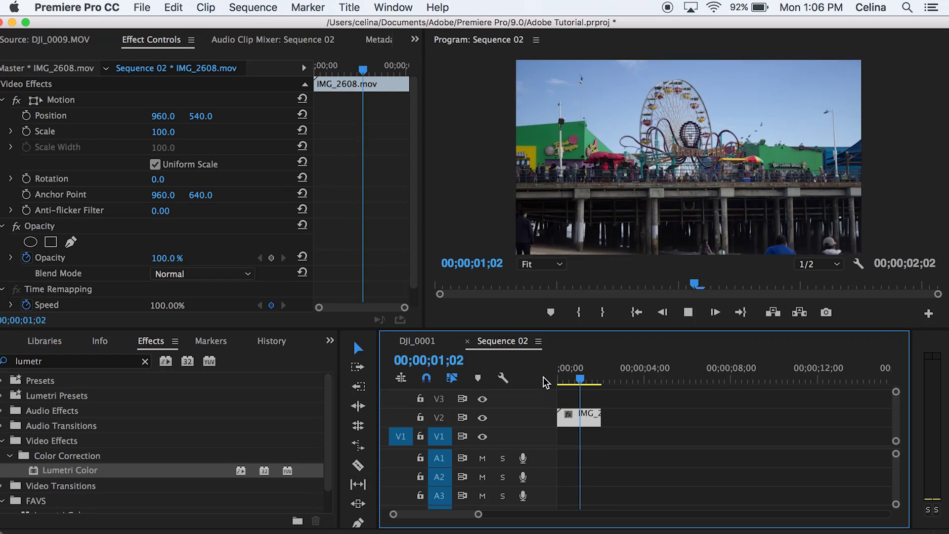
key("space")
left_click(559, 380)
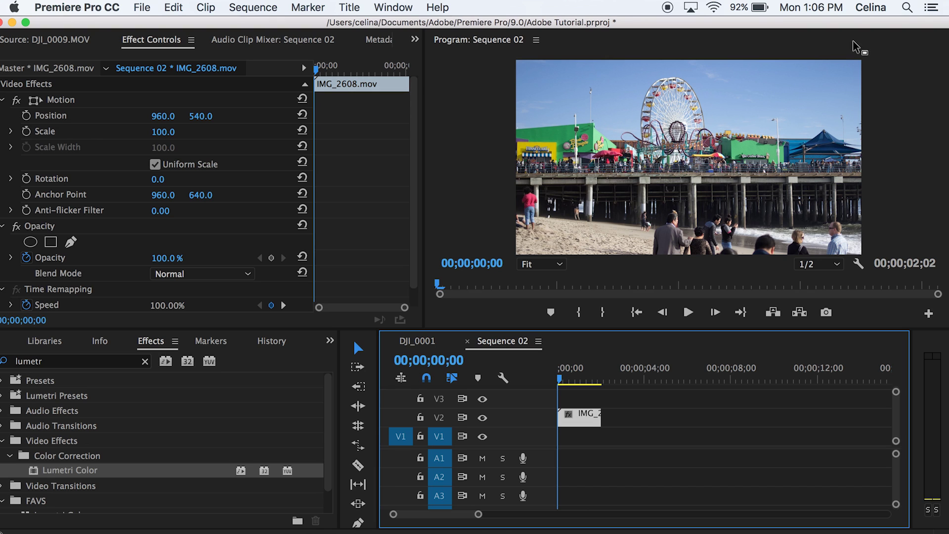
mouse_move(571, 372)
left_mouse_down()
mouse_move(544, 375)
mouse_move(575, 380)
mouse_move(586, 340)
left_mouse_up()
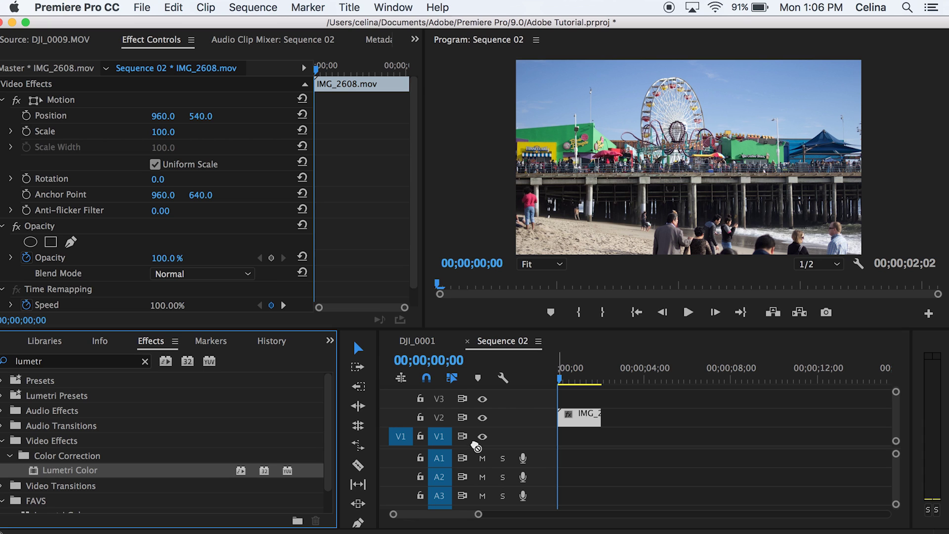
Apply Lumetri Color to IMG_2608, expand HSL Secondary, and toggle Show Mask on and off
left_click_drag(67, 470, 579, 415)
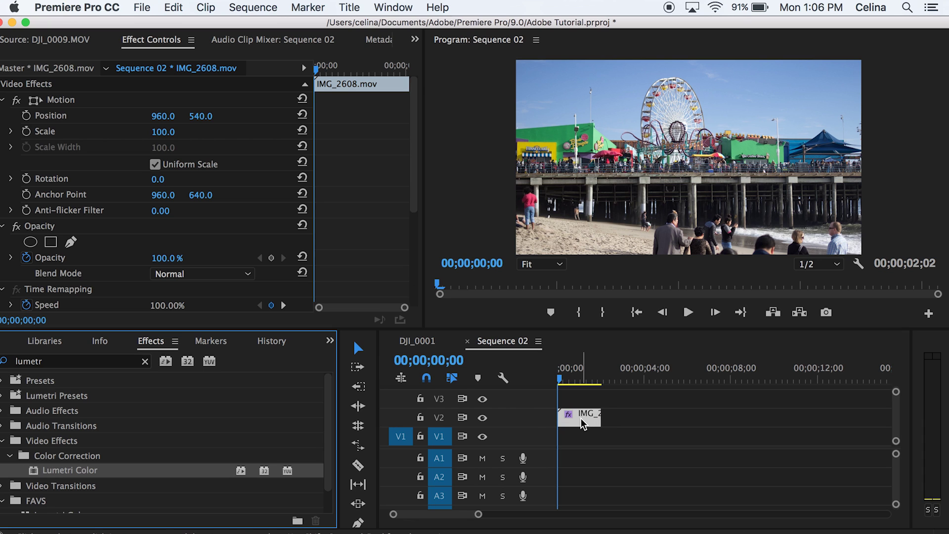
left_click(581, 419)
scroll(381, 215, "down", 3)
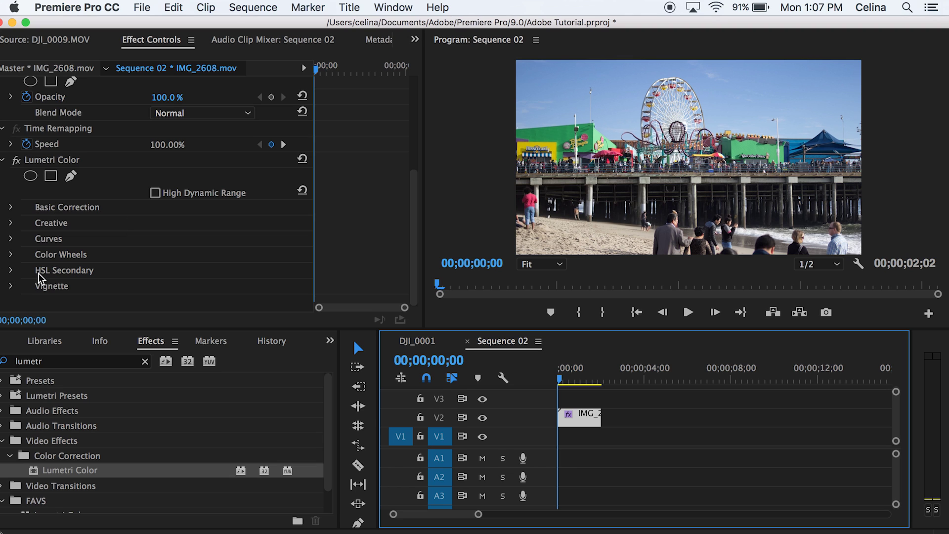
left_click(11, 271)
scroll(357, 258, "down", 5)
scroll(357, 258, "down", 3)
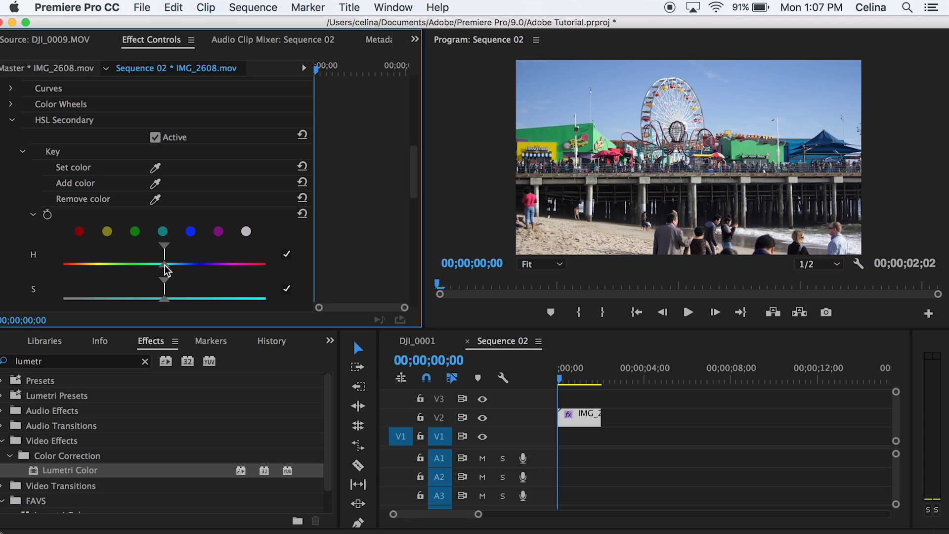
scroll(290, 260, "down", 5)
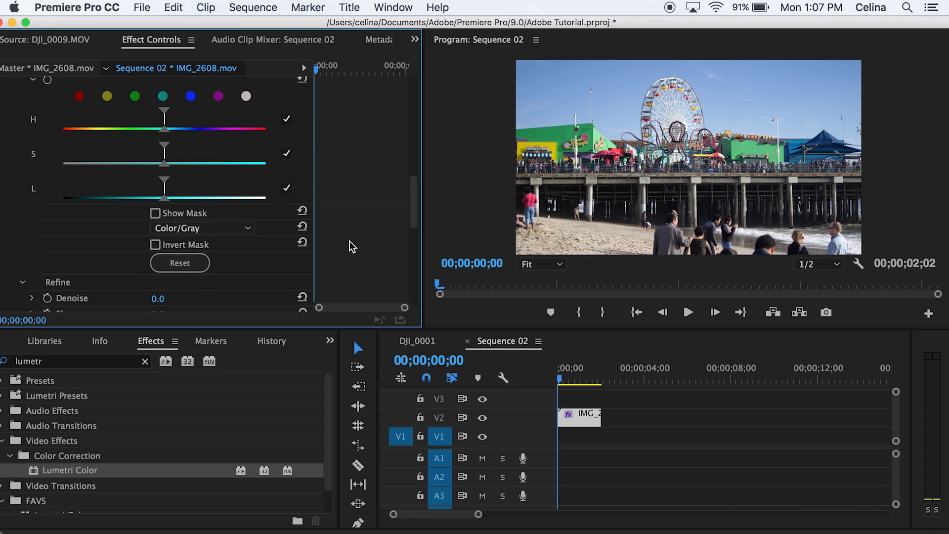
scroll(352, 245, "up", 1)
left_click(155, 228)
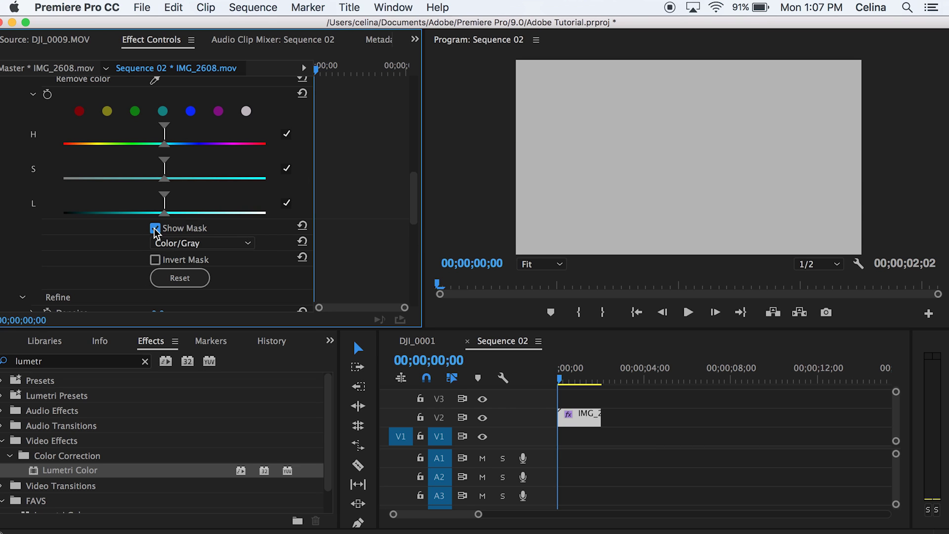
left_click(155, 228)
scroll(166, 171, "up", 3)
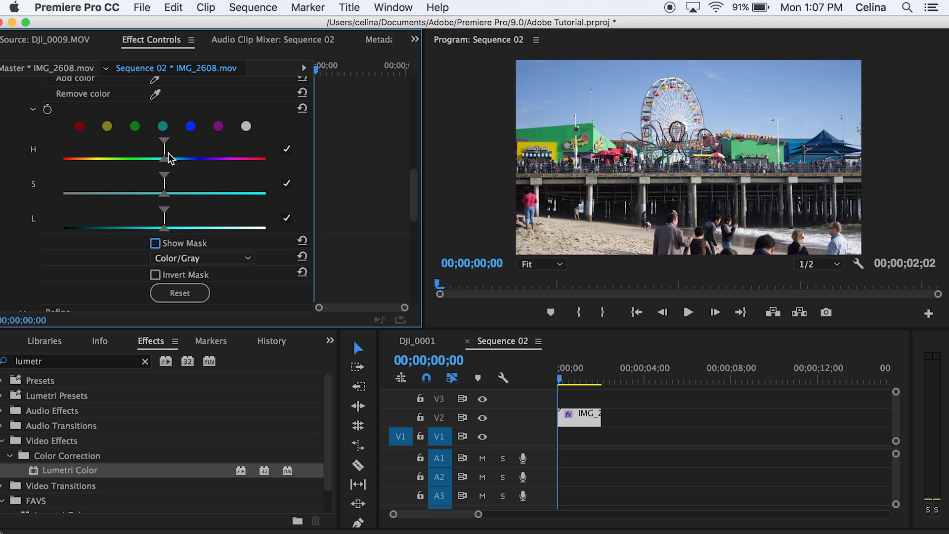
scroll(167, 171, "up", 2)
left_click(155, 123)
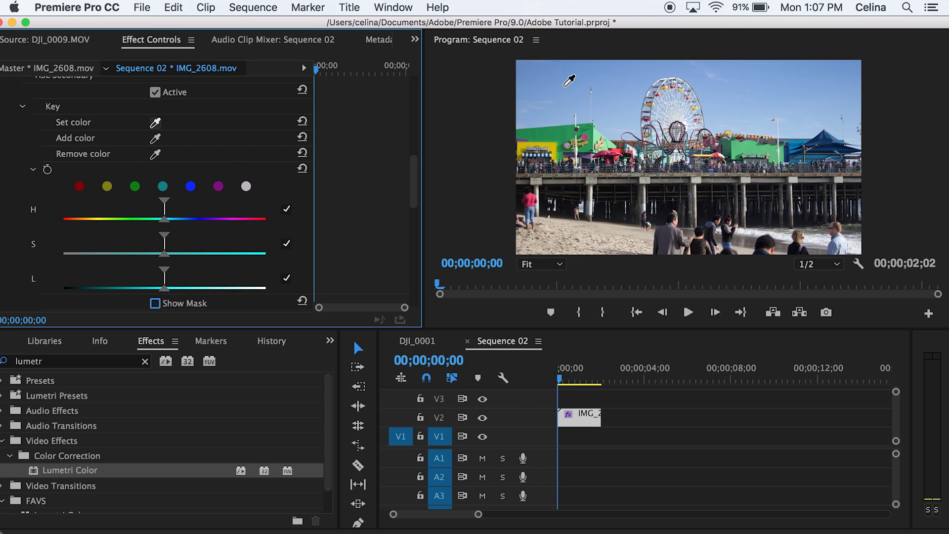
Sample the blue sky with the Set color eyedropper and toggle the mask preview
left_click(569, 81)
scroll(363, 249, "down", 1)
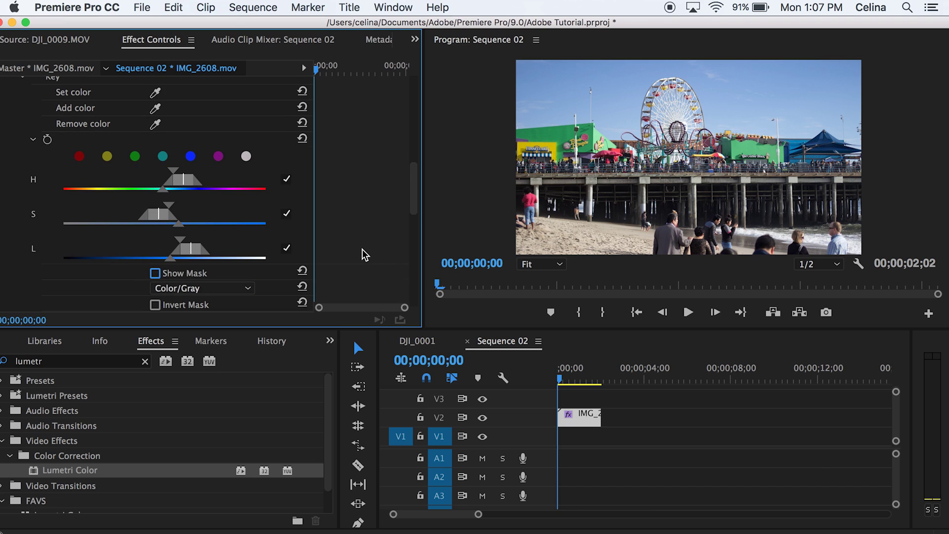
left_click(155, 273)
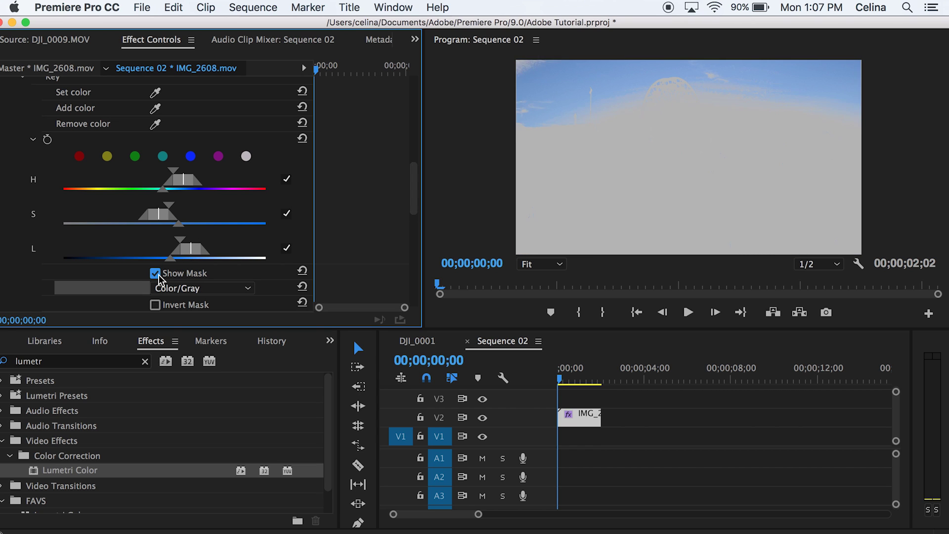
left_click(155, 273)
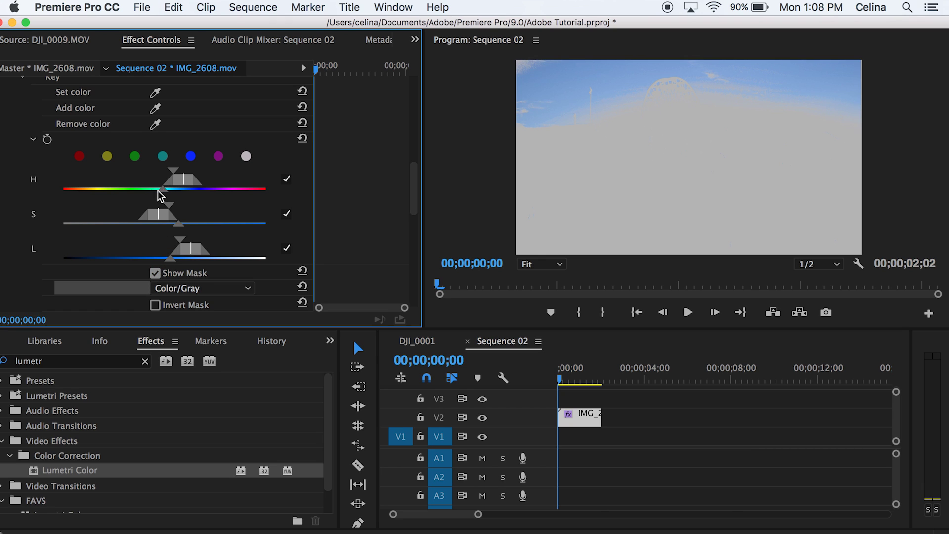
Widen the sky key's luminance range and feather toward darker tones, undoing overshoots
left_click_drag(161, 190, 114, 190)
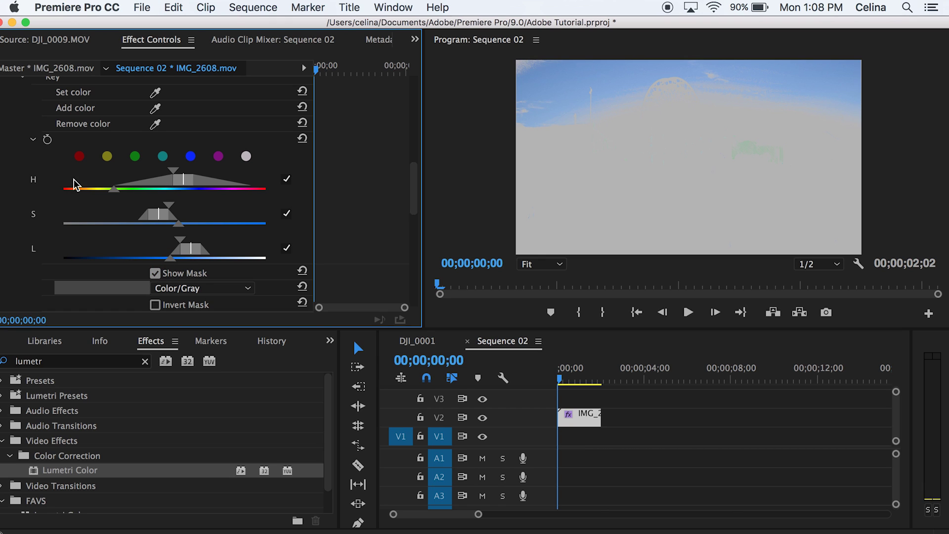
key("super+z")
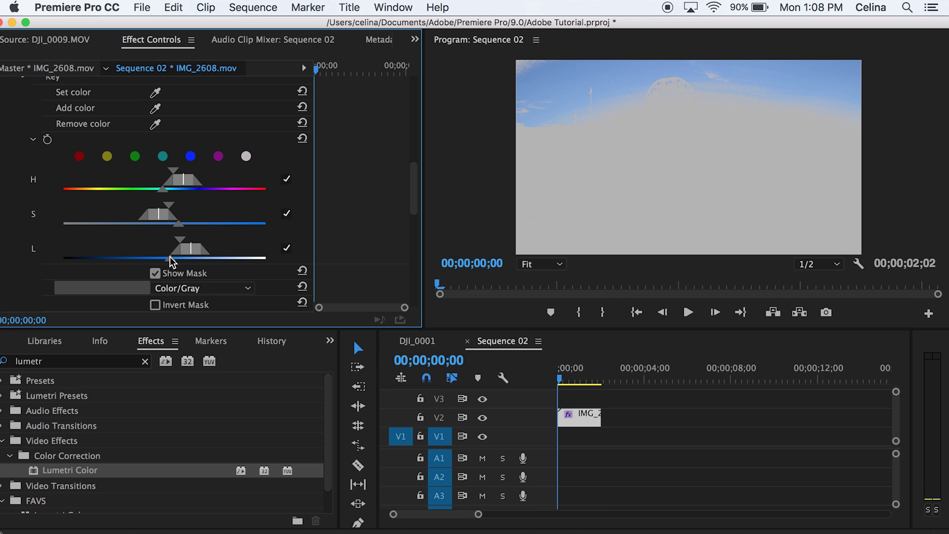
left_click_drag(171, 259, 99, 259)
key("super+z")
left_click_drag(170, 259, 123, 258)
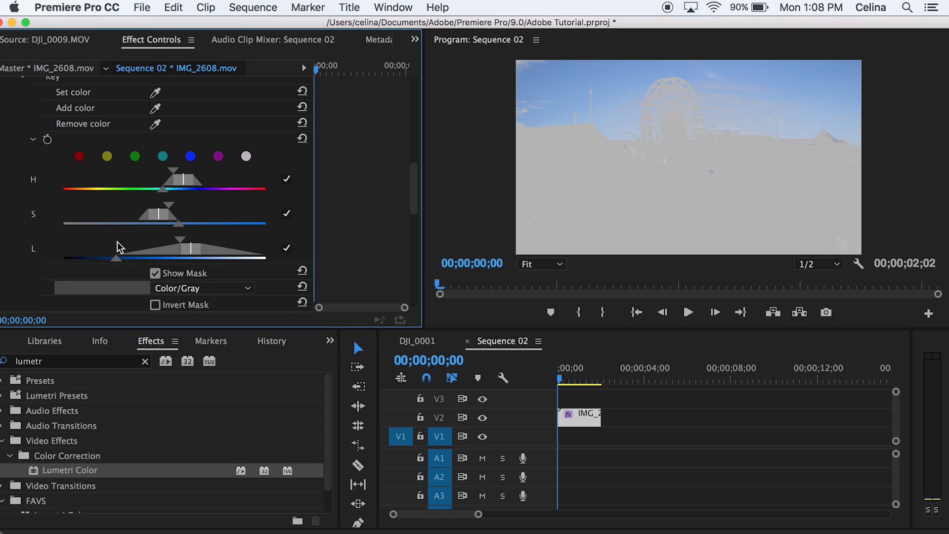
mouse_move(117, 257)
left_mouse_down()
mouse_move(89, 257)
mouse_move(131, 258)
left_mouse_up()
left_click_drag(180, 242, 105, 252)
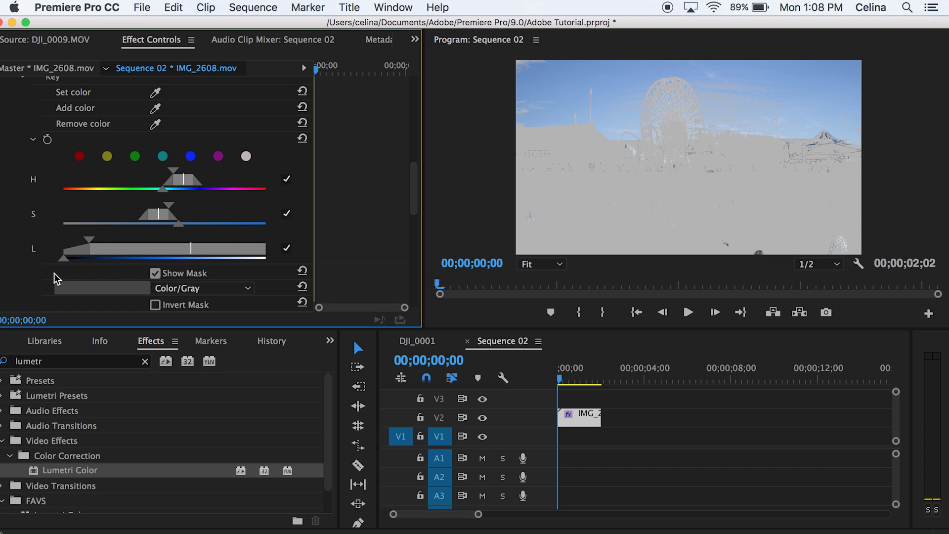
left_click_drag(71, 252, 93, 253)
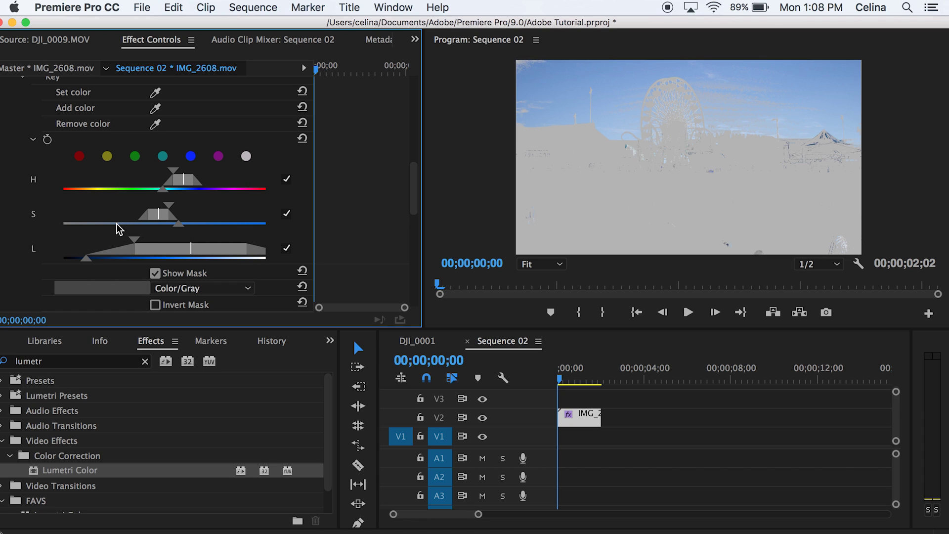
key("super+z")
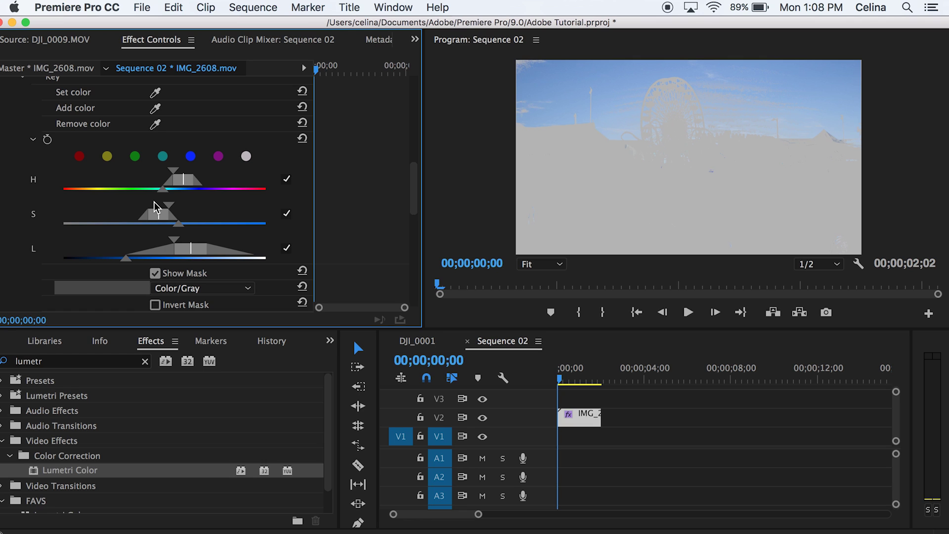
key("super+z")
key("super+z")
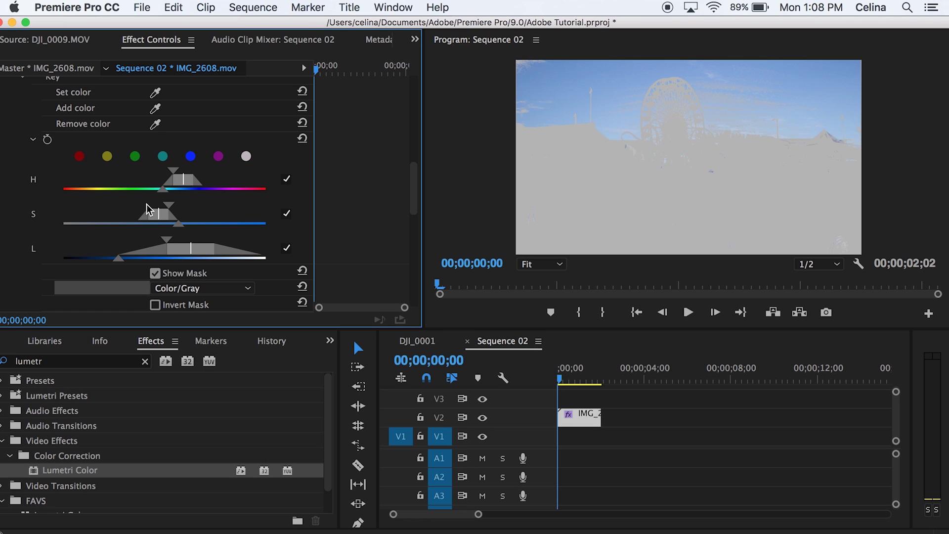
left_click(162, 156)
Add three sky colour samples to the key, undo the overly broad one, and hide the mask
left_click(156, 109)
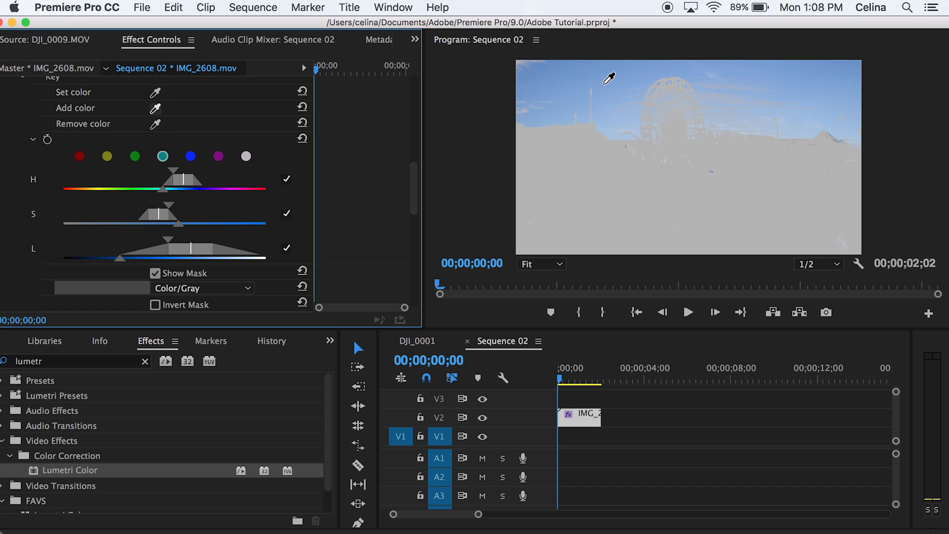
left_click(726, 95)
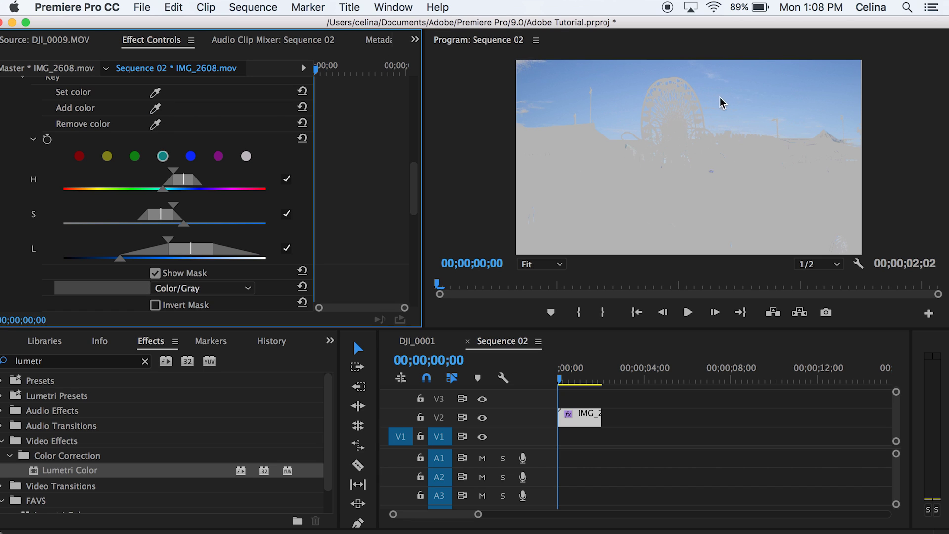
left_click(156, 109)
left_click(523, 66)
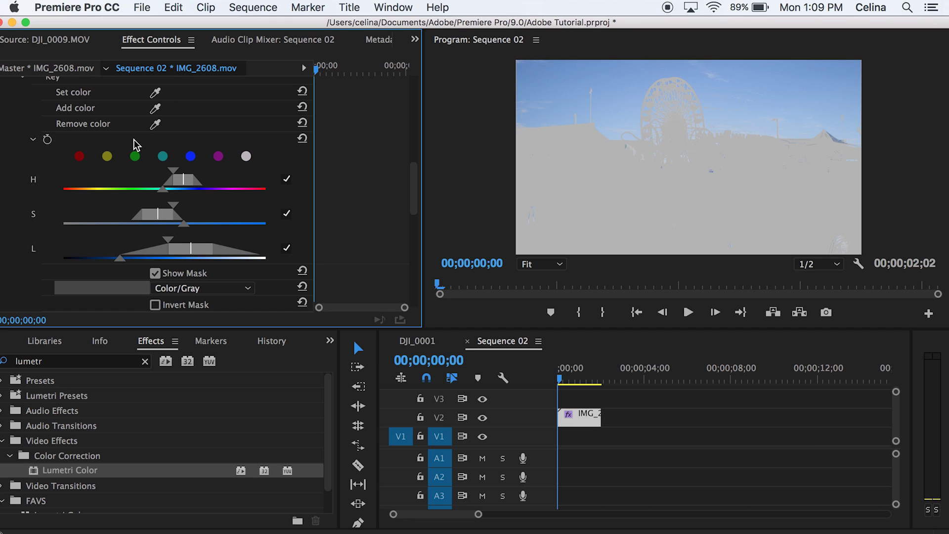
left_click(156, 109)
left_click(653, 82)
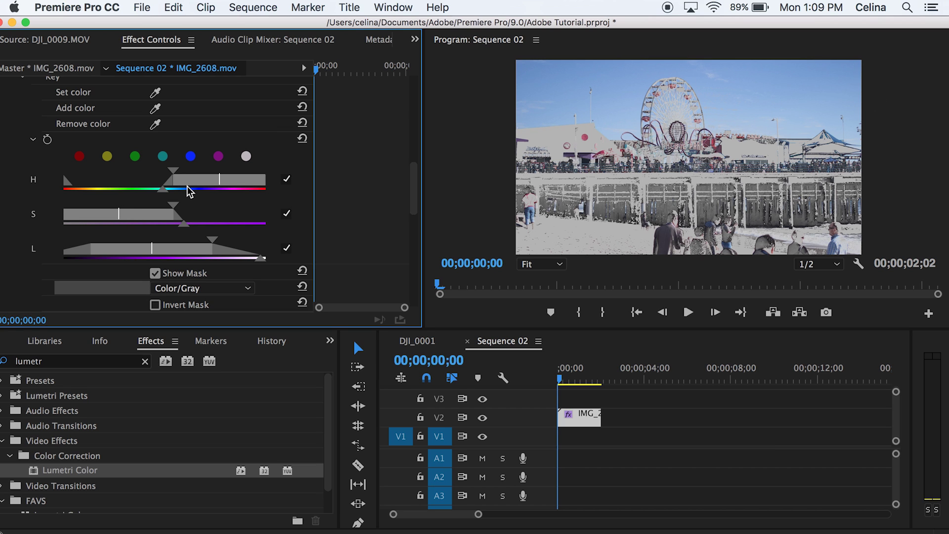
key("super+z")
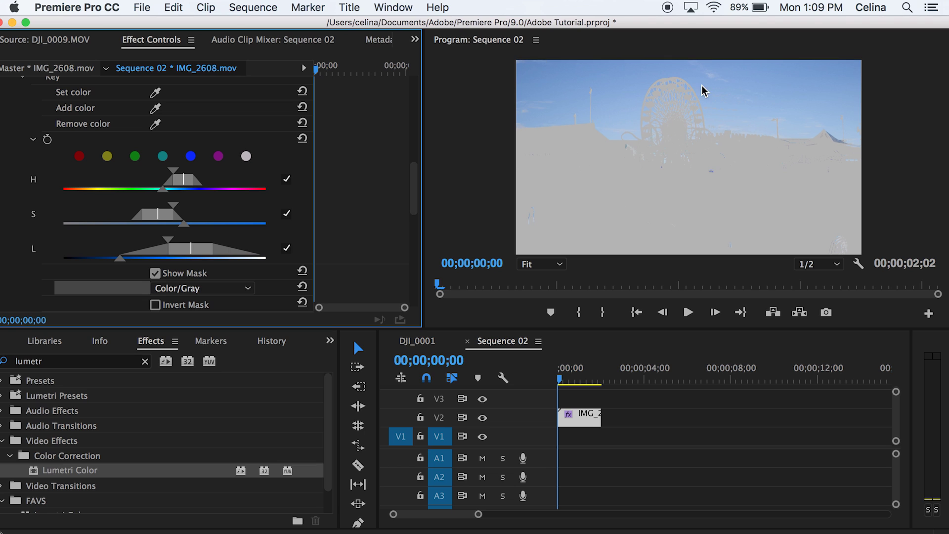
scroll(387, 207, "down", 4)
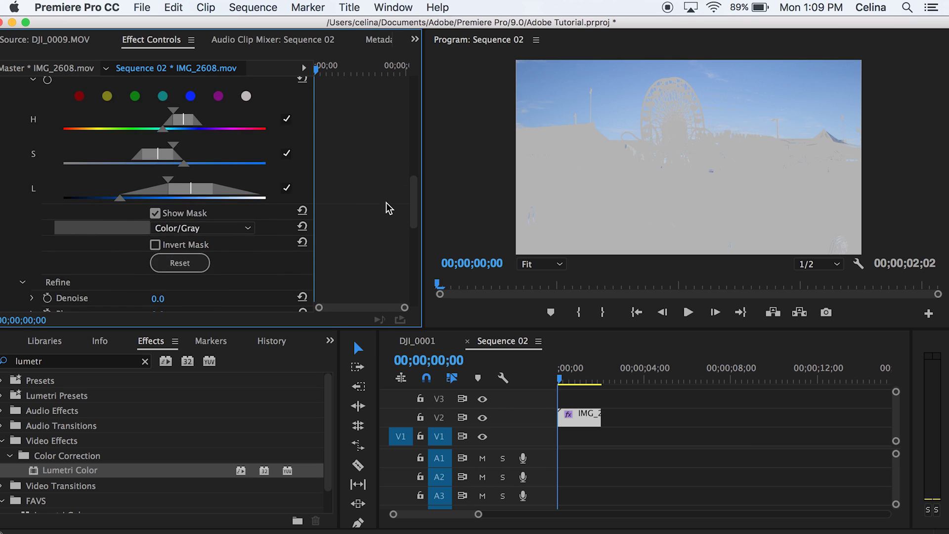
scroll(386, 202, "down", 2)
scroll(386, 203, "up", 4)
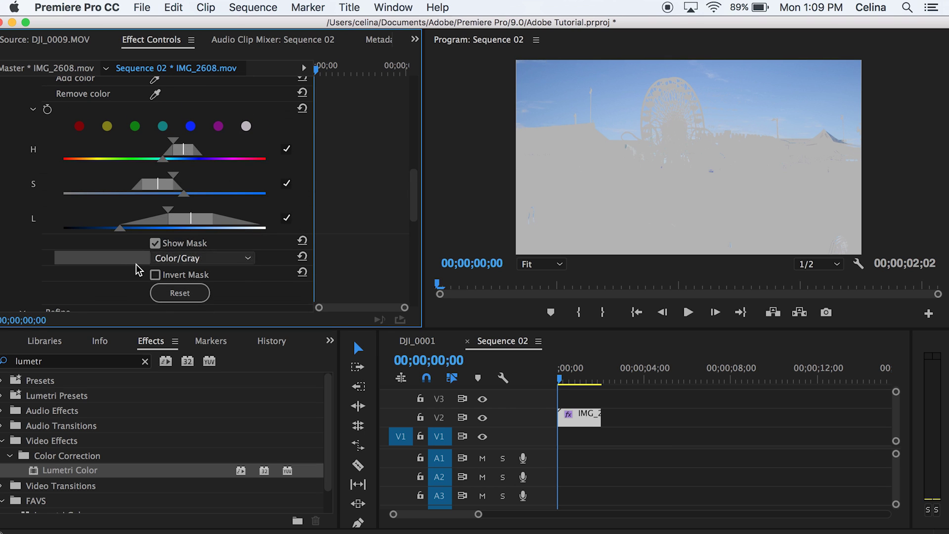
left_click(154, 244)
scroll(392, 179, "down", 5)
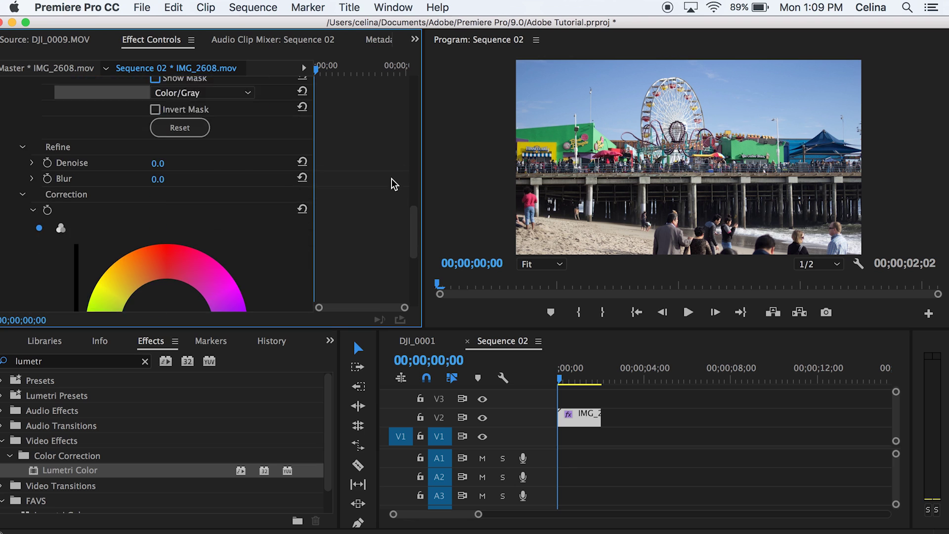
scroll(392, 179, "down", 2)
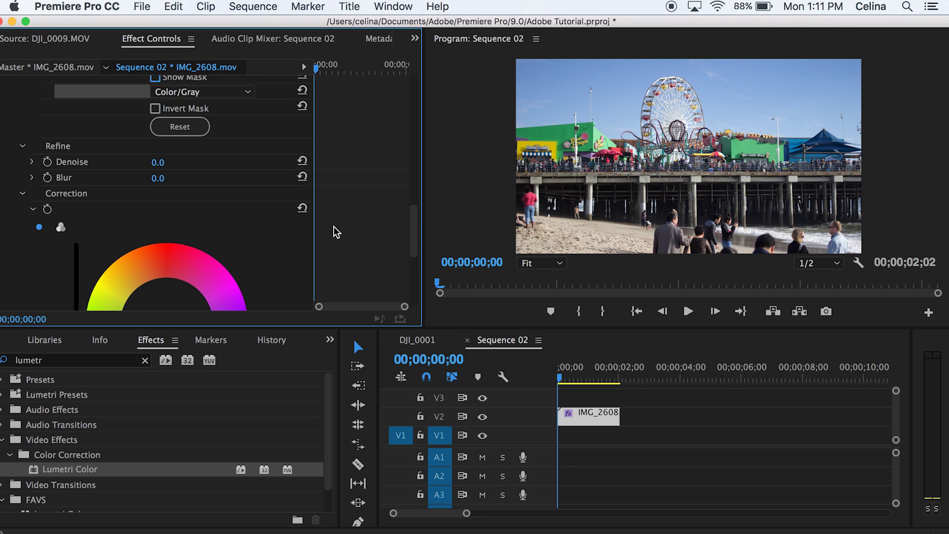
scroll(334, 226, "down", 3)
scroll(334, 226, "down", 2)
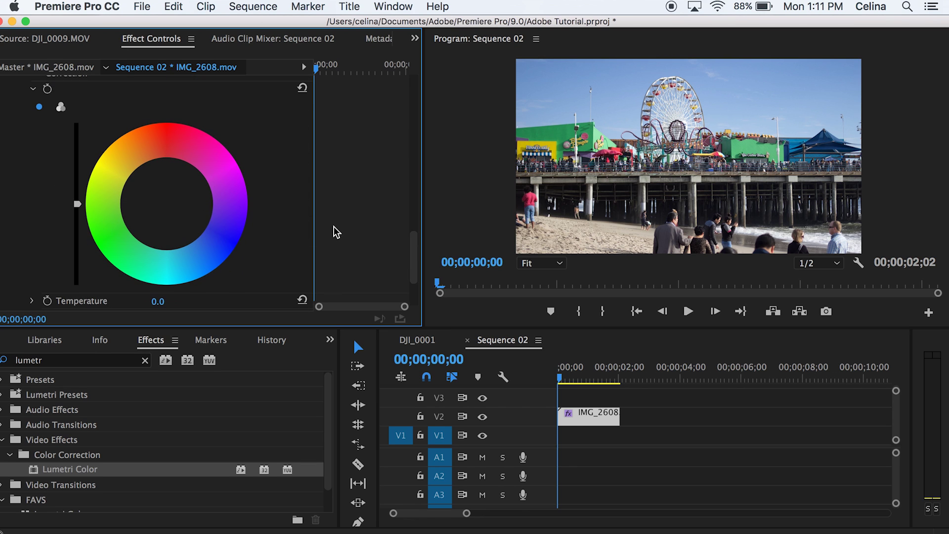
Try colour-wheel tints on the keyed sky and play back the result
left_click_drag(216, 175, 117, 243)
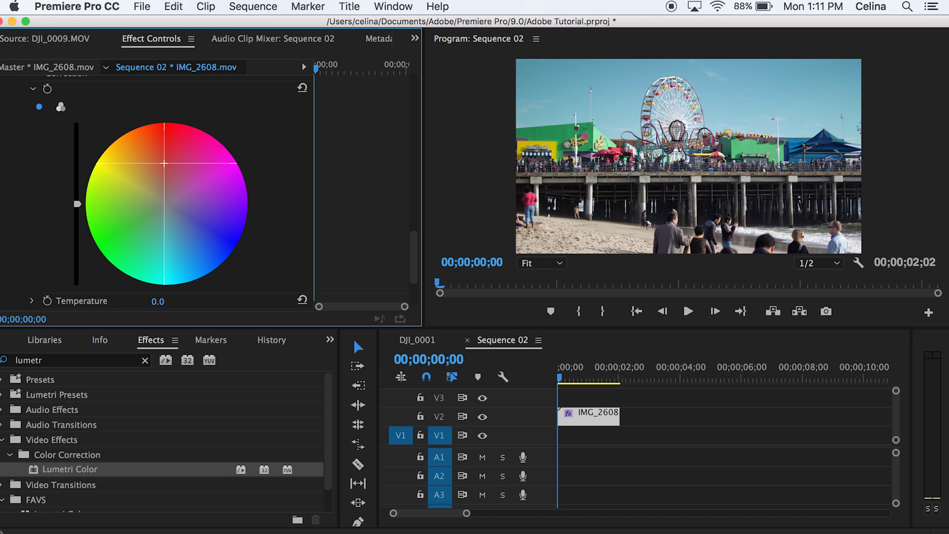
left_click_drag(117, 243, 176, 235)
left_click(118, 239)
key("space")
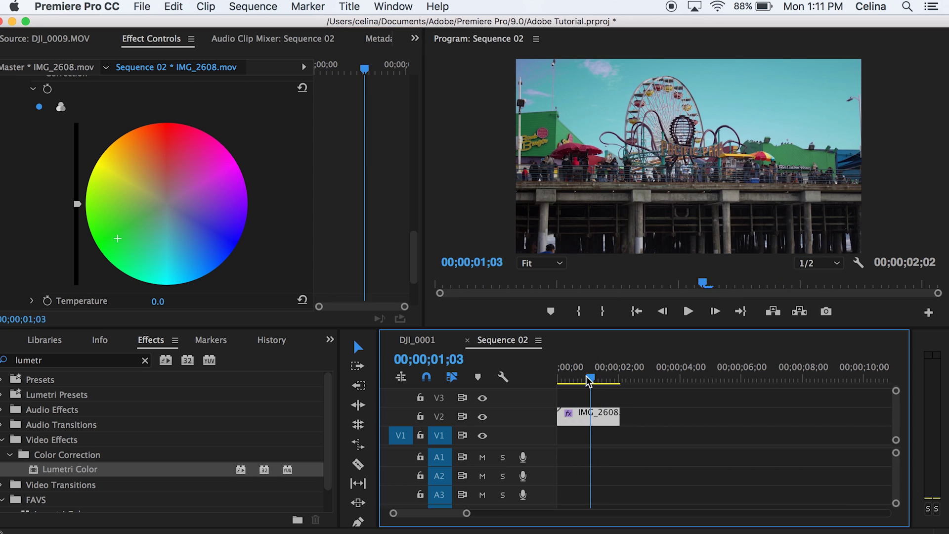
left_click_drag(602, 379, 558, 380)
Push the sky tint toward magenta and play the sequence to review it
left_click_drag(223, 221, 209, 172)
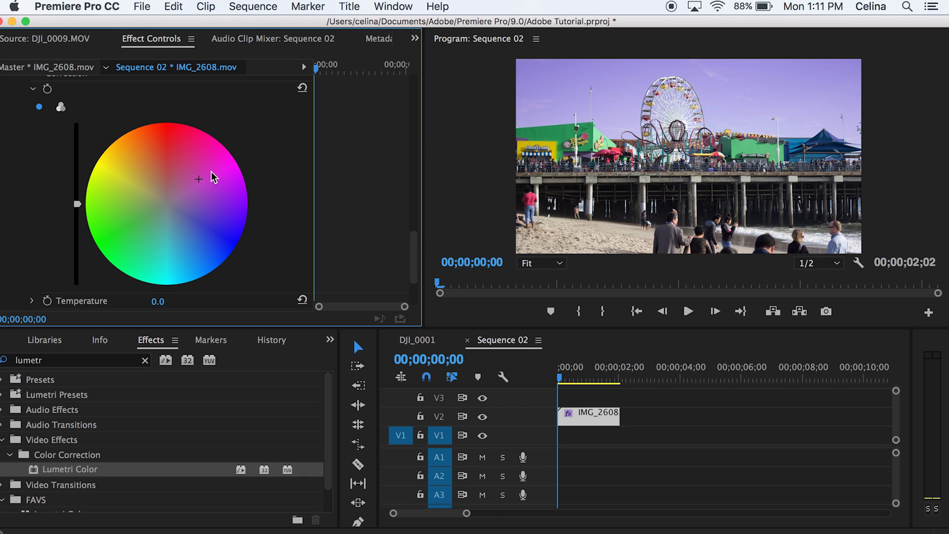
left_click_drag(561, 378, 612, 377)
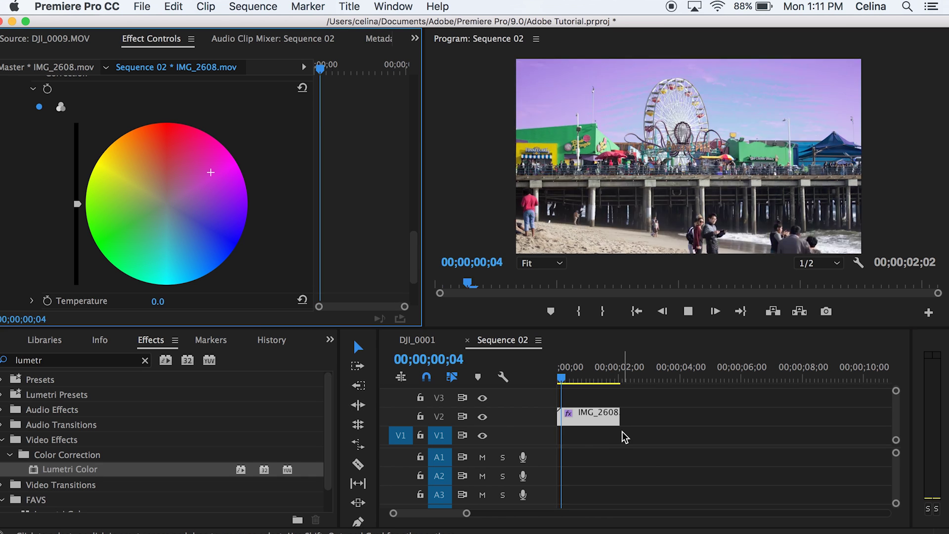
key("space")
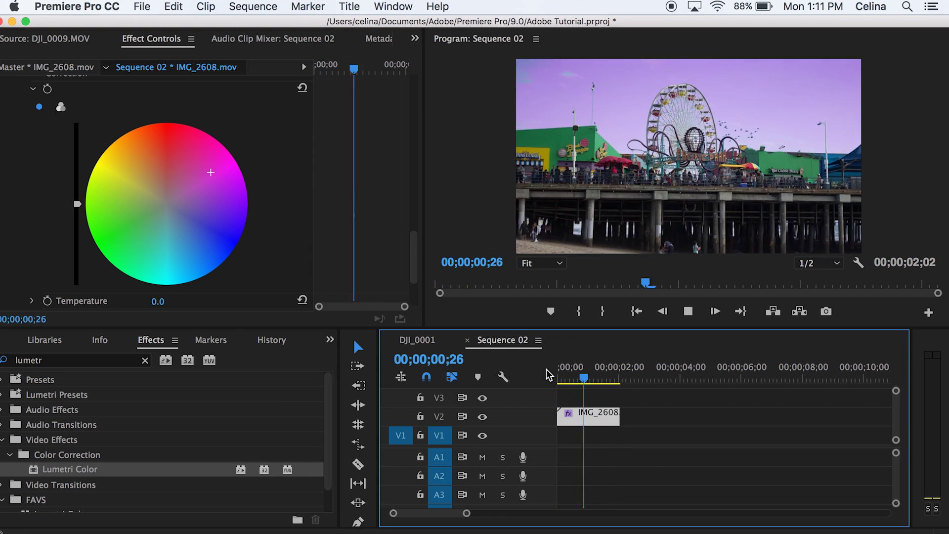
left_click_drag(622, 378, 614, 373)
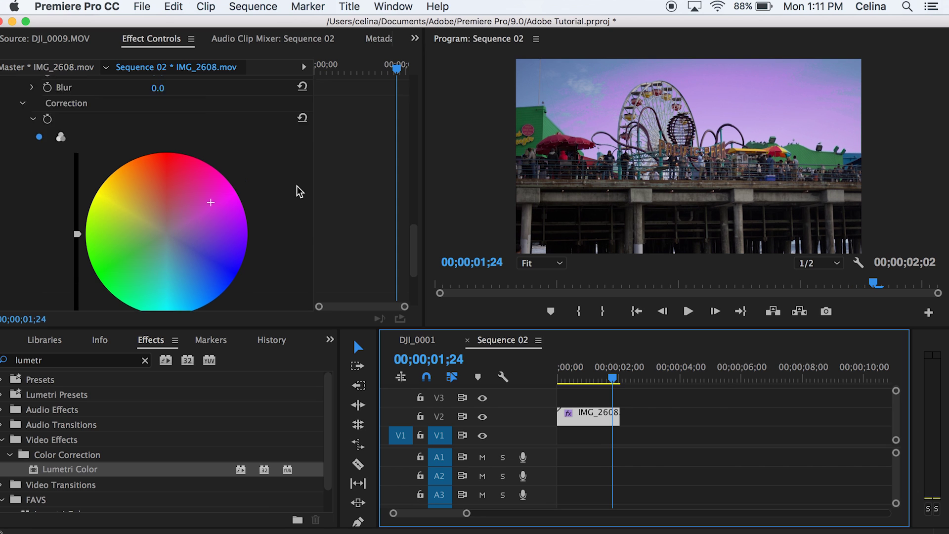
scroll(297, 187, "up", 3)
scroll(364, 180, "up", 3)
scroll(364, 181, "up", 3)
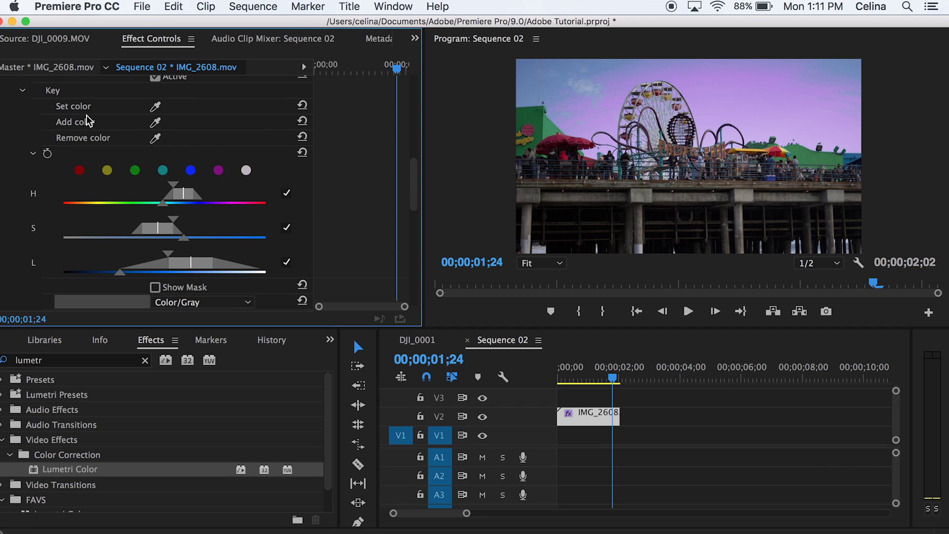
Add another sky sample to the key with the Add color eyedropper
left_click(569, 62)
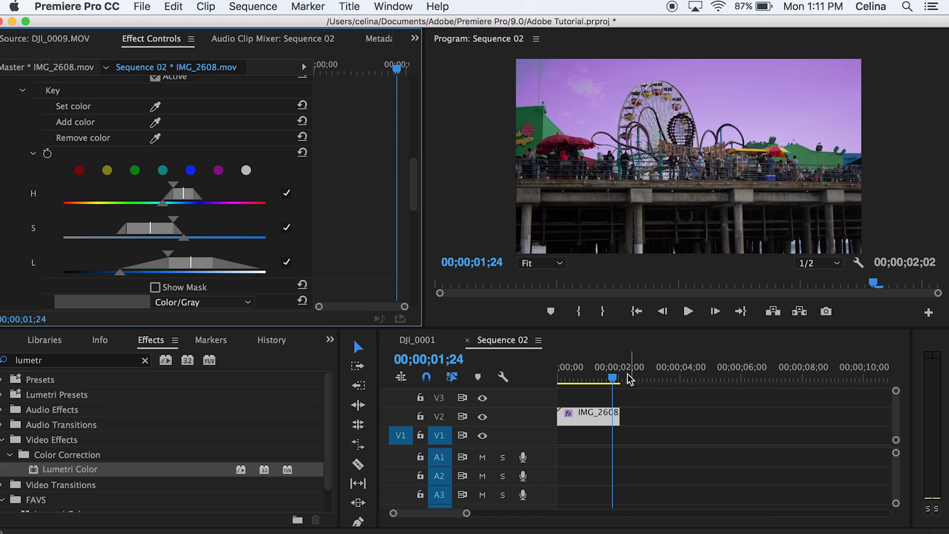
left_click_drag(615, 381, 563, 380)
left_click(157, 122)
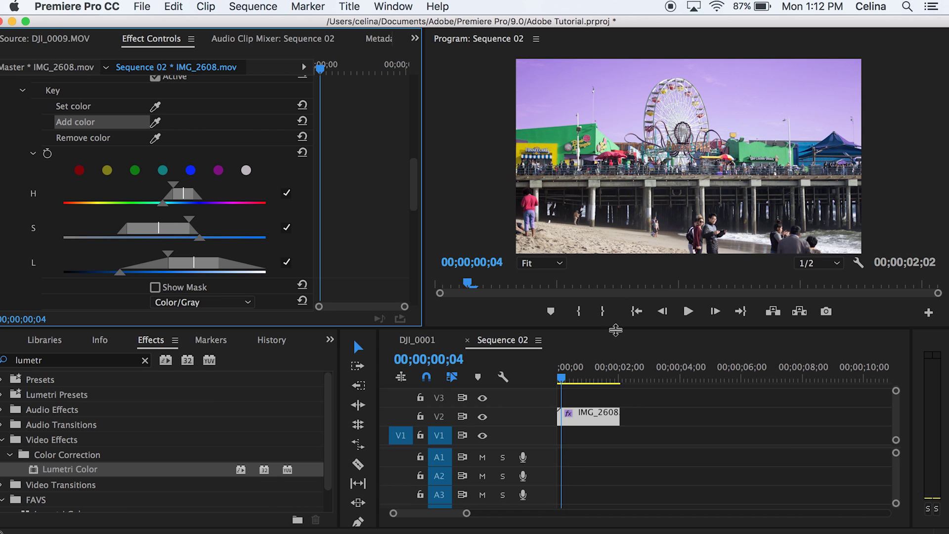
Play back the purple-sky clip, check frames near its end, and return to the start
left_click_drag(564, 375, 558, 376)
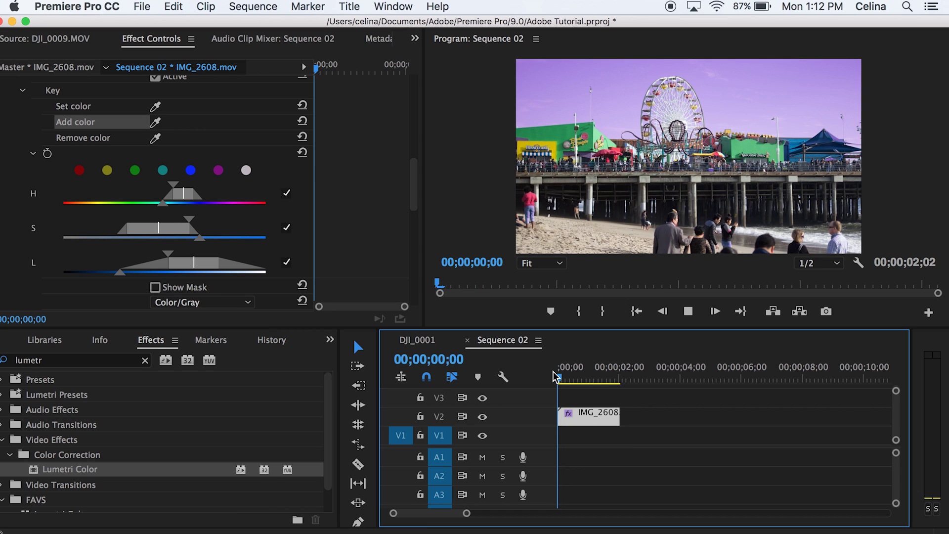
mouse_move(558, 379)
left_mouse_down()
mouse_move(623, 383)
mouse_move(558, 392)
left_mouse_up()
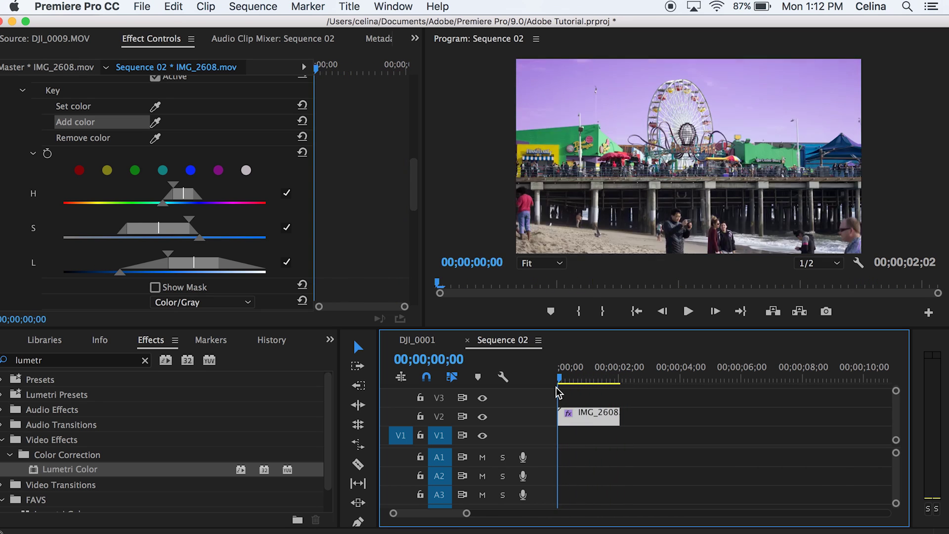
key("space")
key("space")
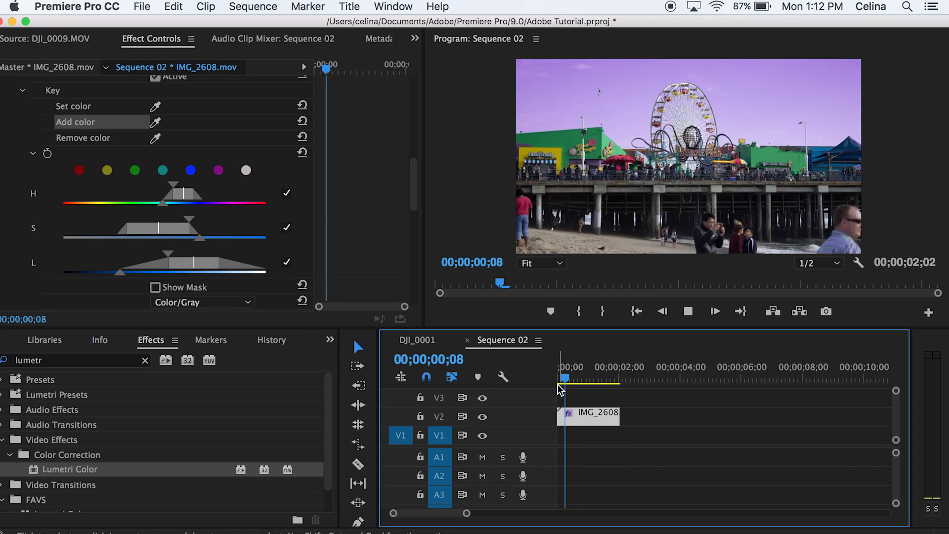
left_click(617, 379)
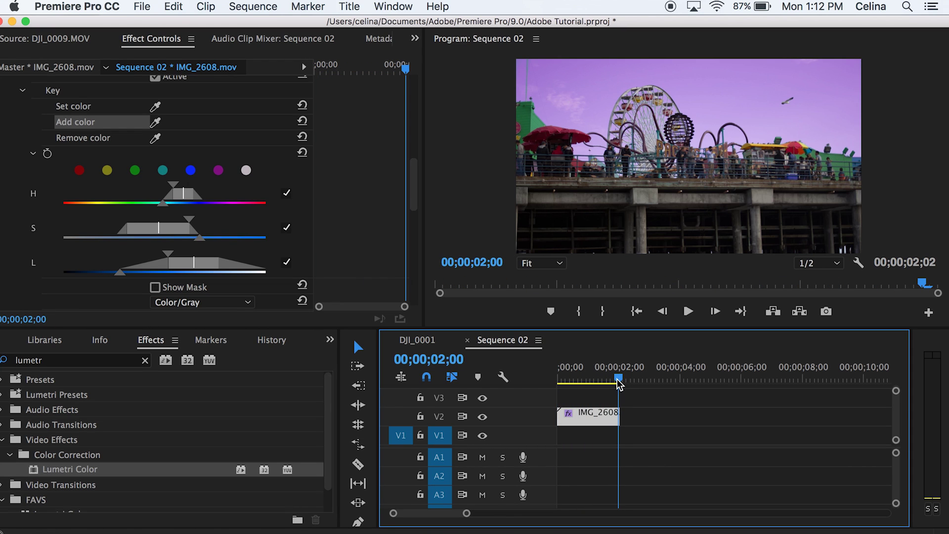
key("Right")
key("Left")
key("Left")
key("Left")
key("Left")
key("Left")
key("Left")
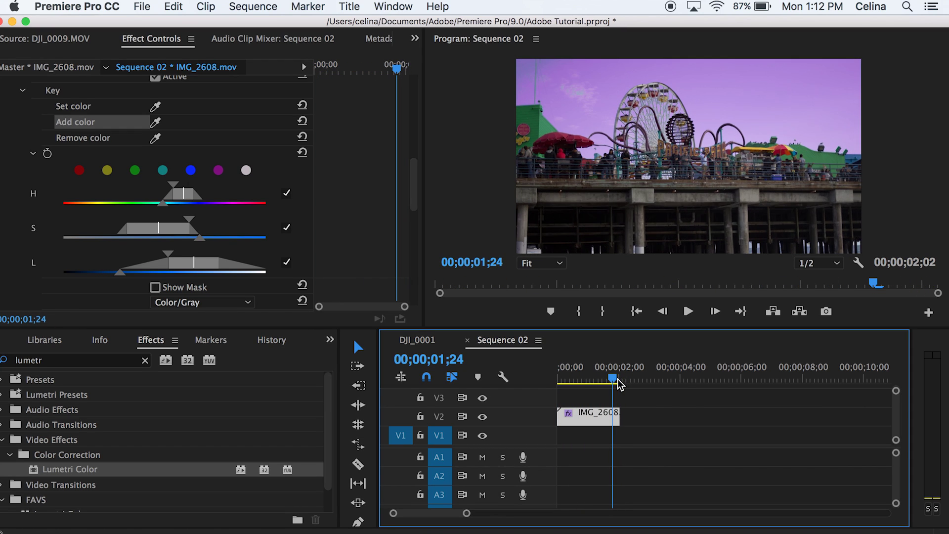
left_click_drag(618, 379, 533, 381)
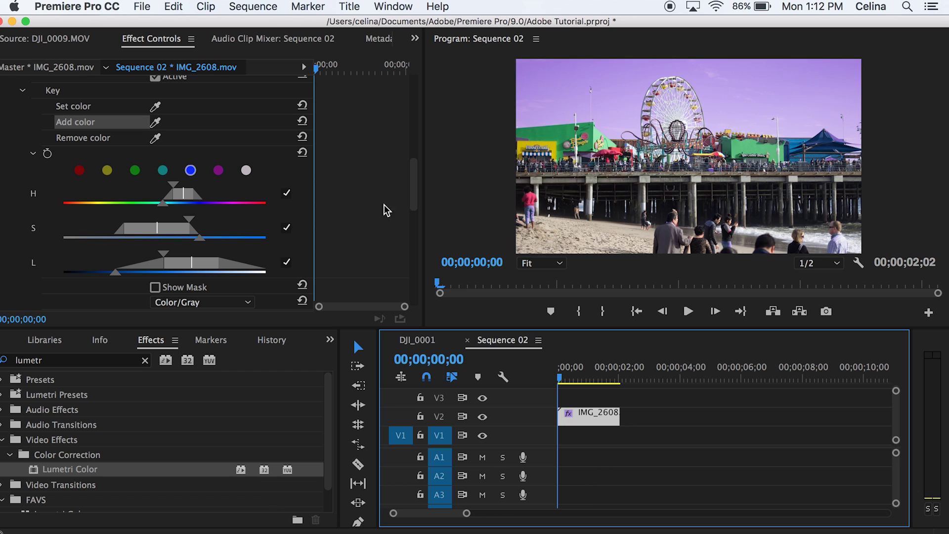
scroll(358, 209, "down", 5)
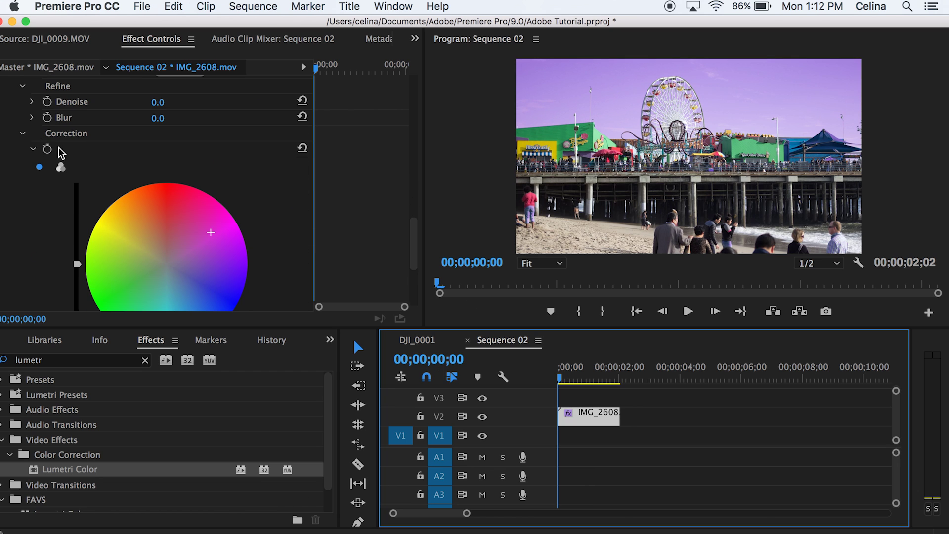
Keyframe the sky tint to go from purple at the start to teal at the end, then replay
left_click_drag(564, 381, 621, 376)
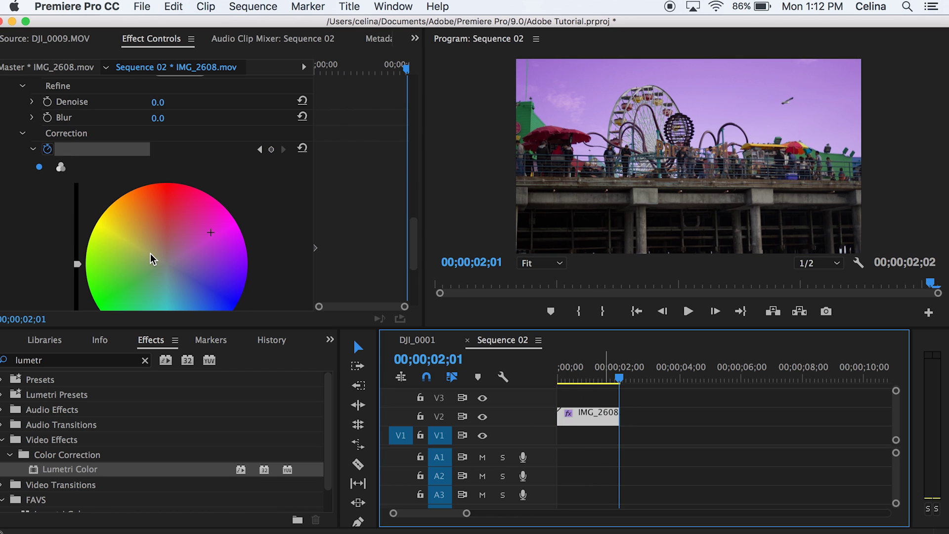
scroll(151, 253, "down", 3)
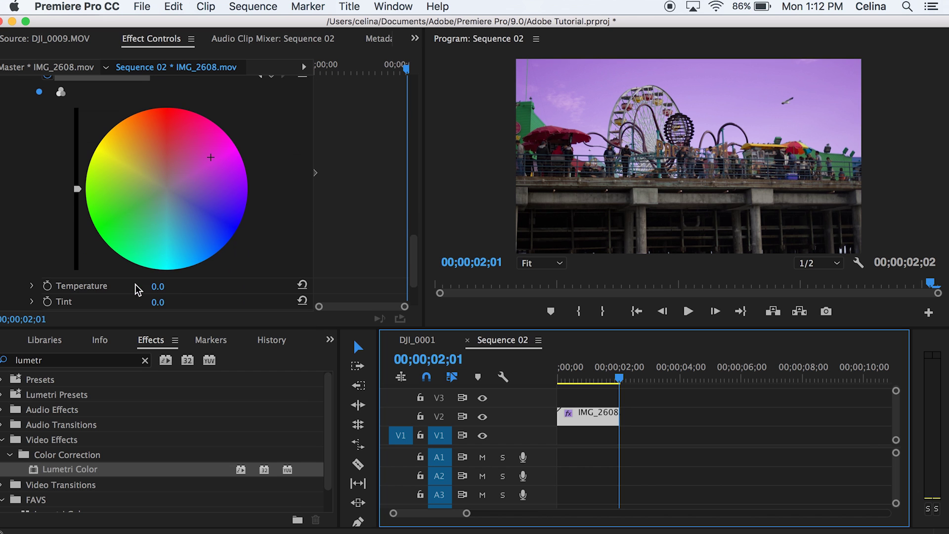
key("Home")
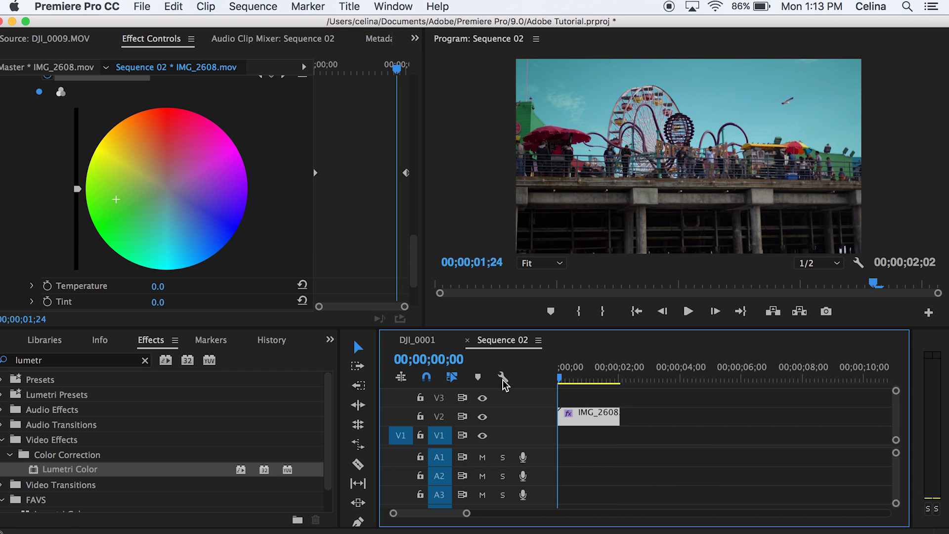
key("space")
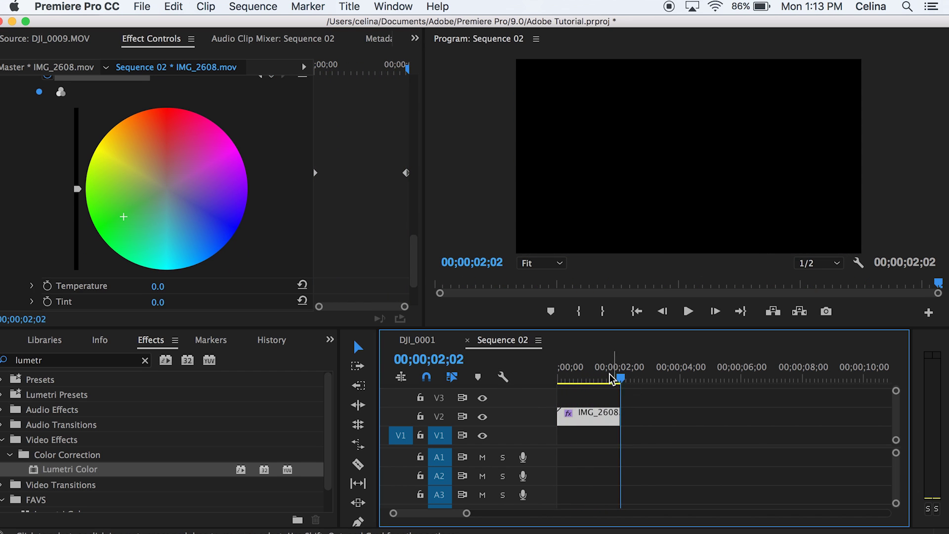
key("space")
mouse_move(621, 380)
left_mouse_down()
mouse_move(548, 384)
mouse_move(558, 380)
left_mouse_up()
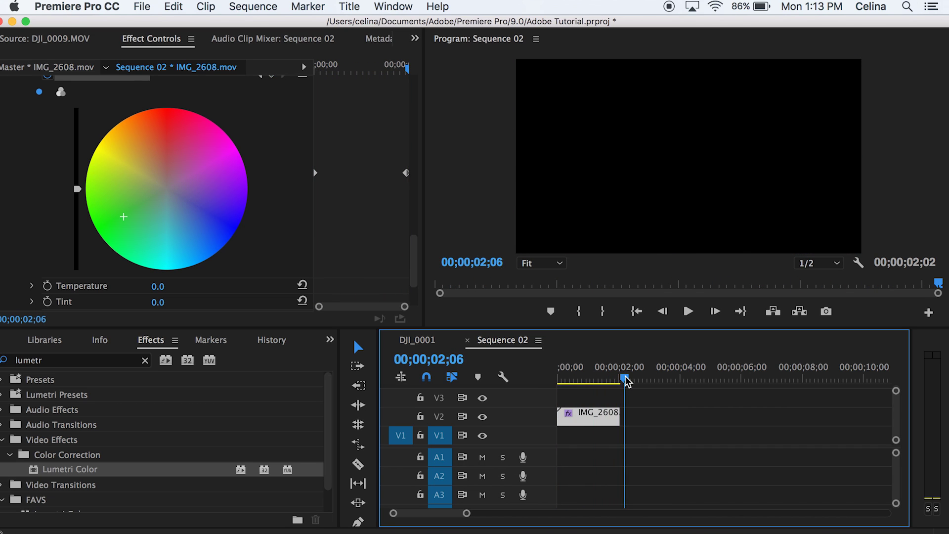
left_click(602, 401)
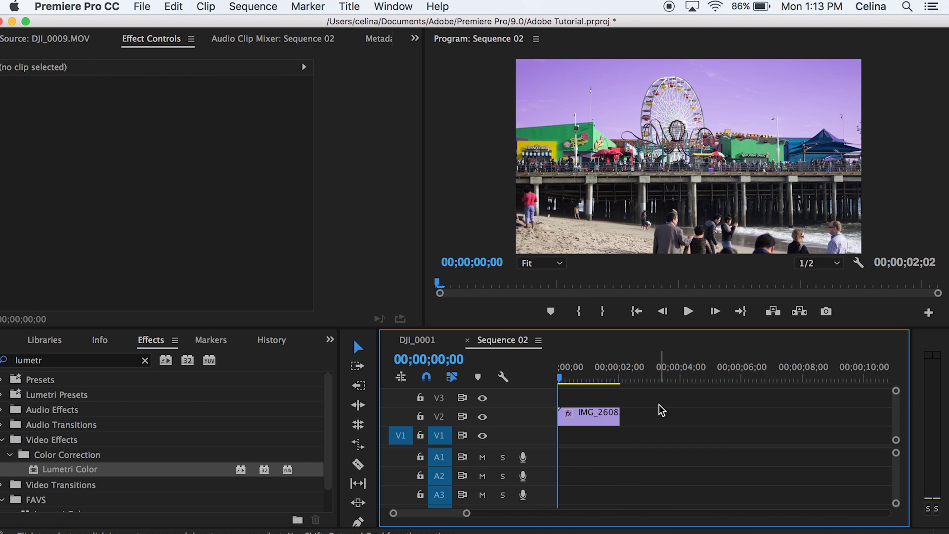
Reselect IMG_2608 and save the project with Cmd+S
left_click(605, 416)
key("super+s")
scroll(640, 401, "up", 2)
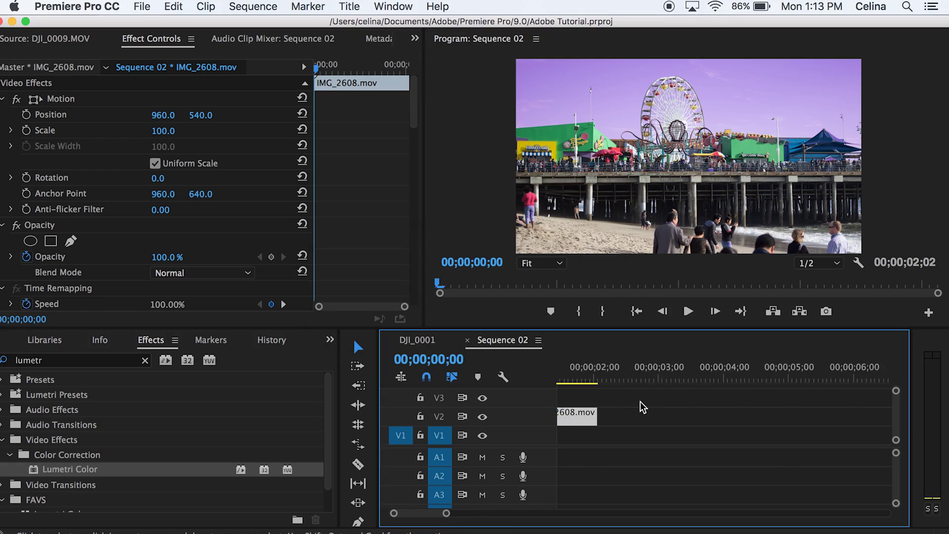